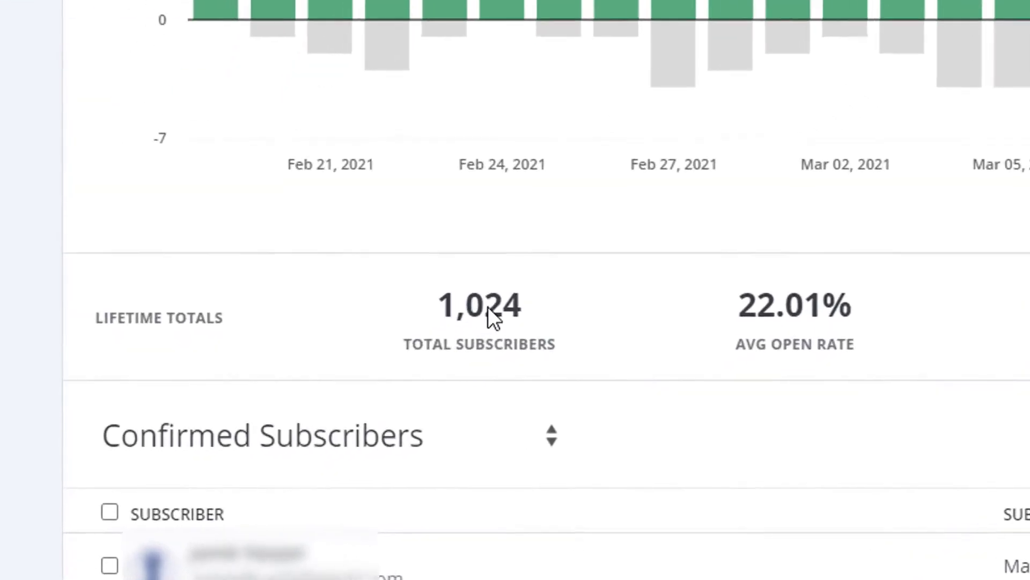
# - Highlight the 1,024 total subscribers figure on the Subscribers dashboard
pyautogui.doubleClick(268, 421)
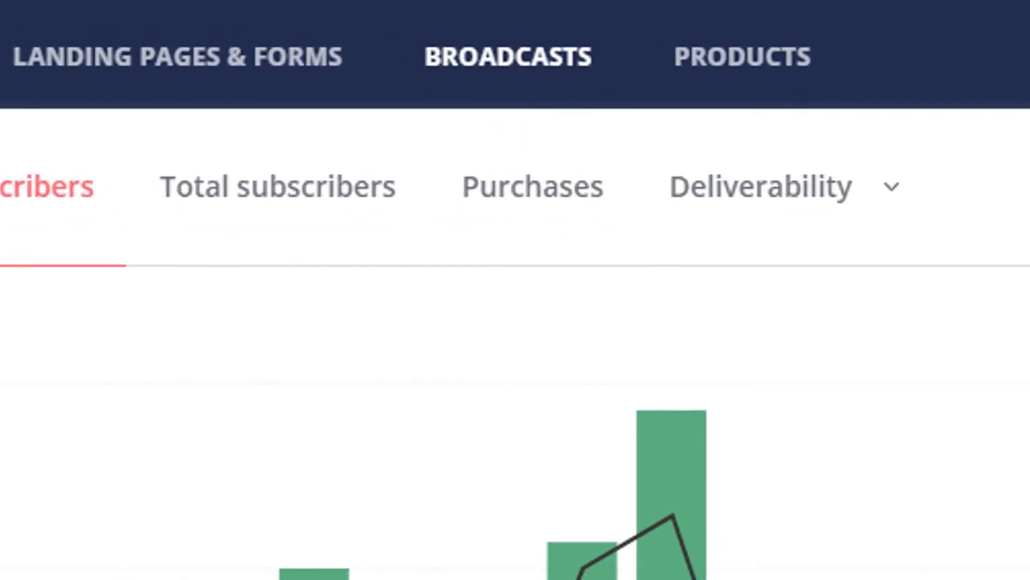
# - Open the 'Was it something I said?' broadcast report and highlight its 1.9% open rate
pyautogui.click(507, 57)
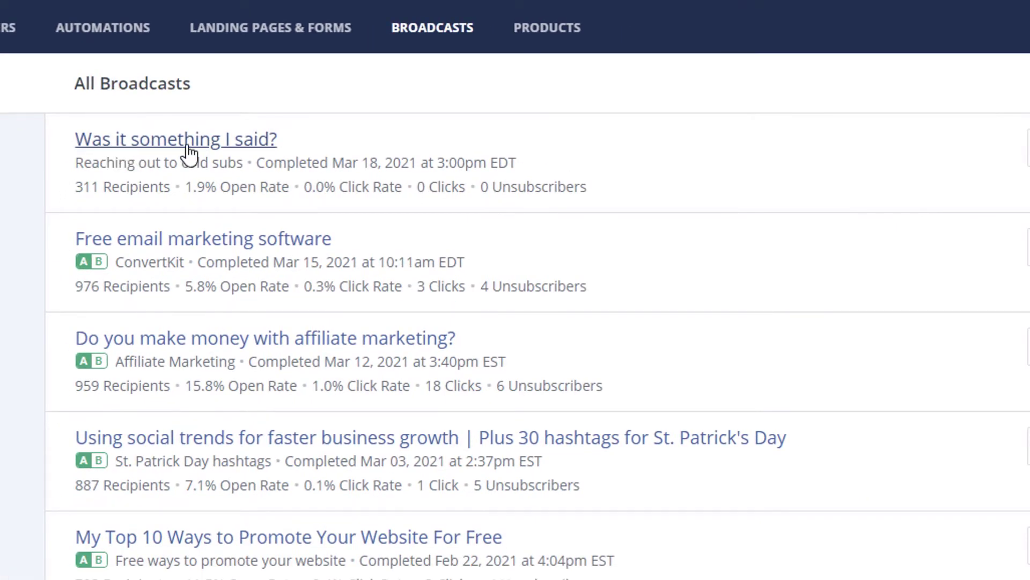
pyautogui.moveTo(226, 163); pyautogui.dragTo(609, 192)
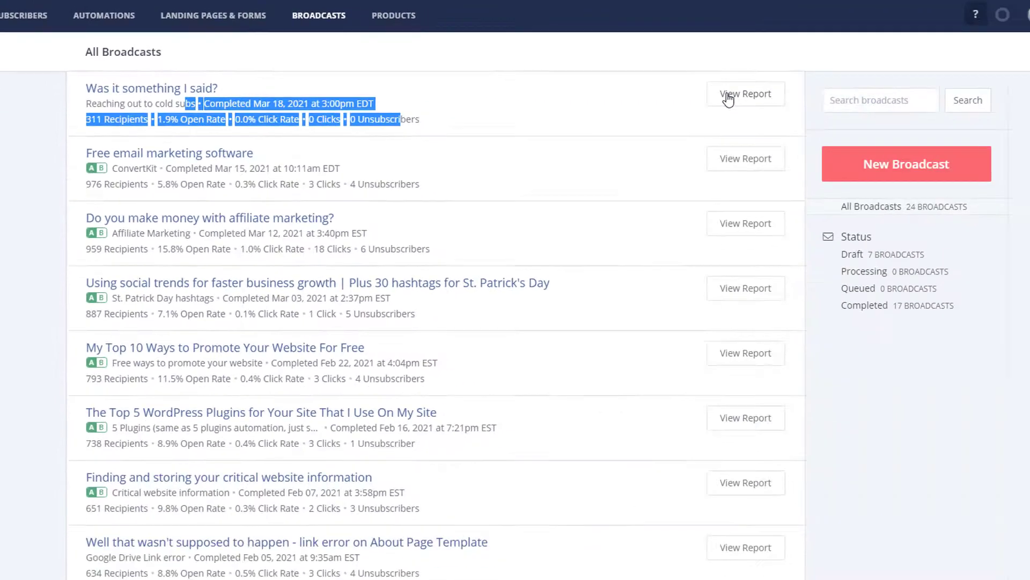
pyautogui.click(747, 95)
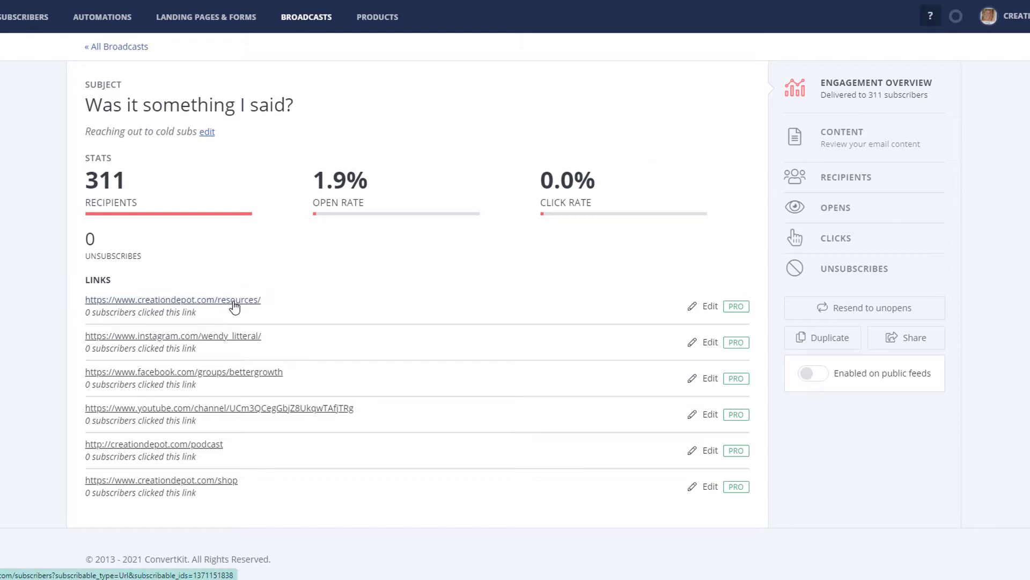
pyautogui.scroll(-1, 234, 301)
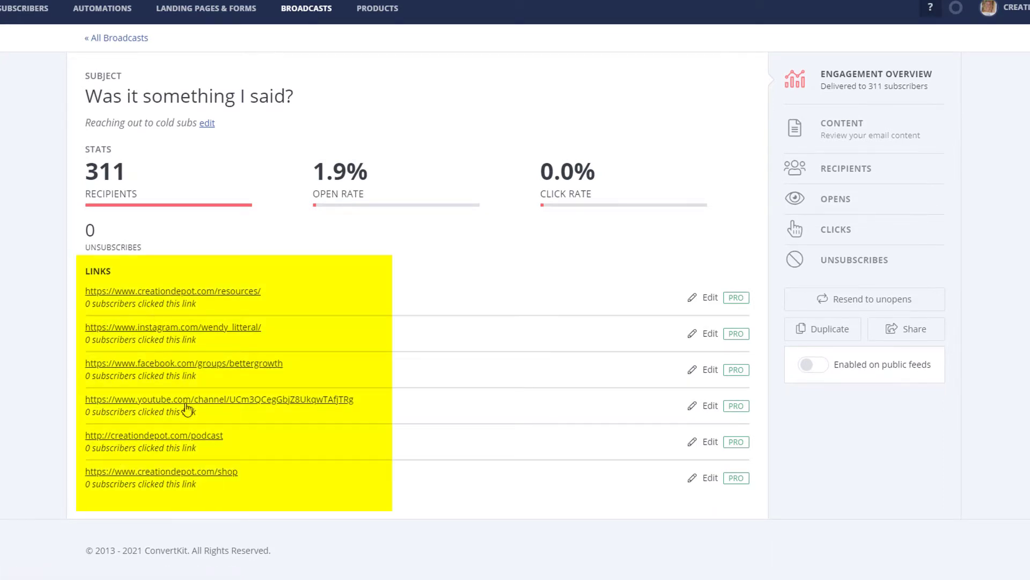
pyautogui.moveTo(370, 175); pyautogui.dragTo(318, 161)
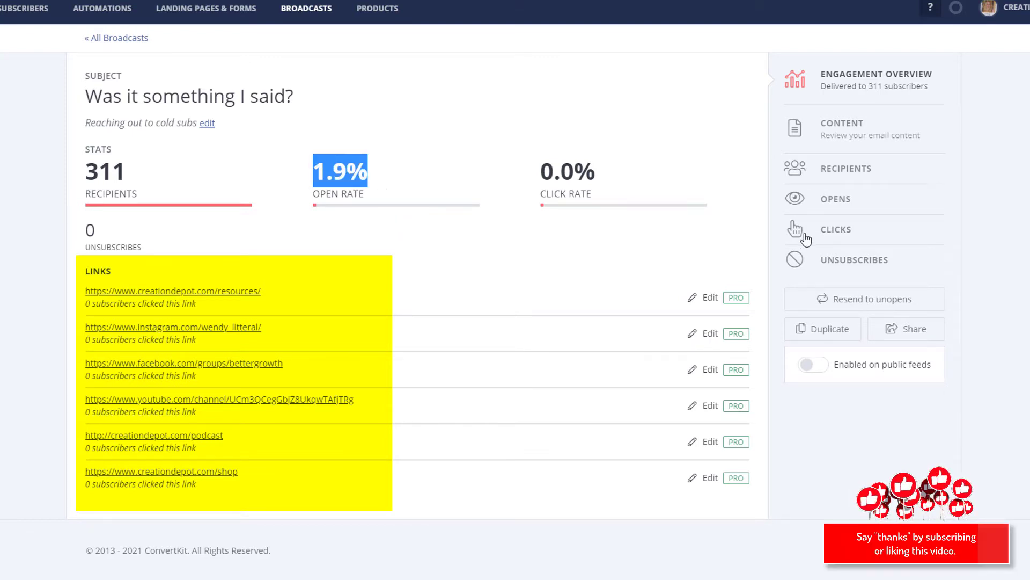
# - Check the broadcast's openers and 311 sends, then read through the email's content
pyautogui.click(830, 201)
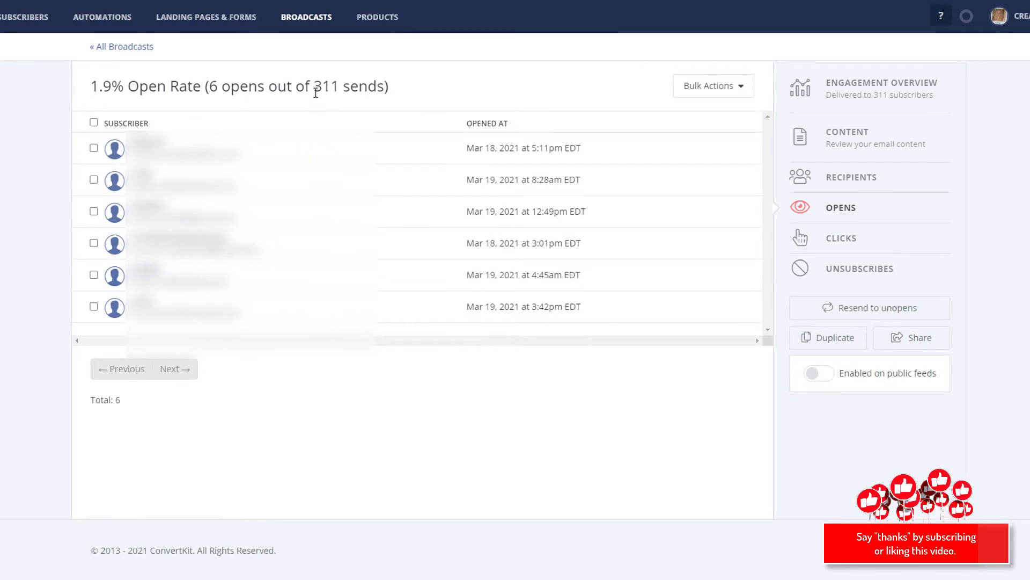
pyautogui.moveTo(314, 88); pyautogui.dragTo(339, 87)
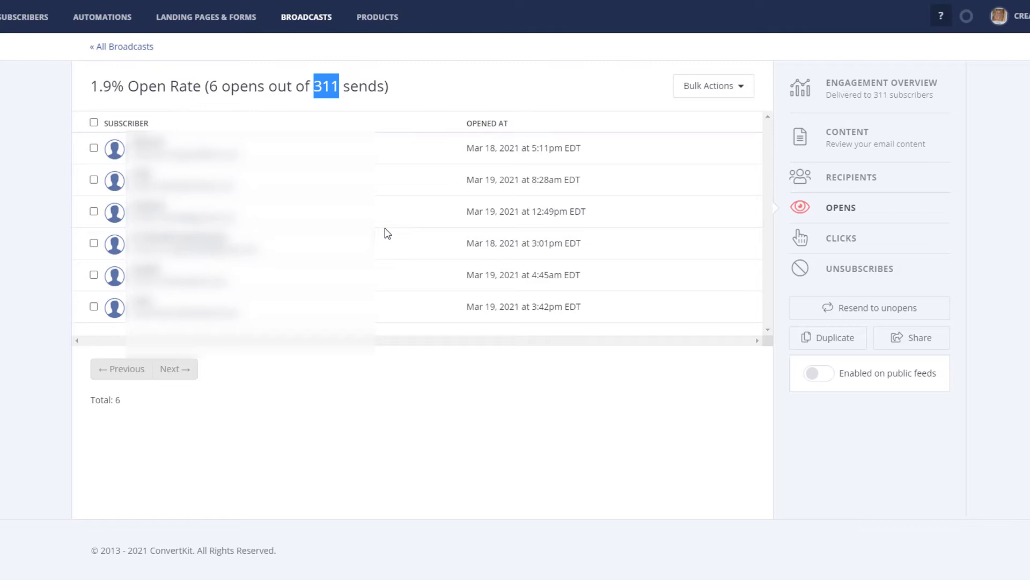
pyautogui.click(859, 137)
pyautogui.scroll(-3, 537, 285)
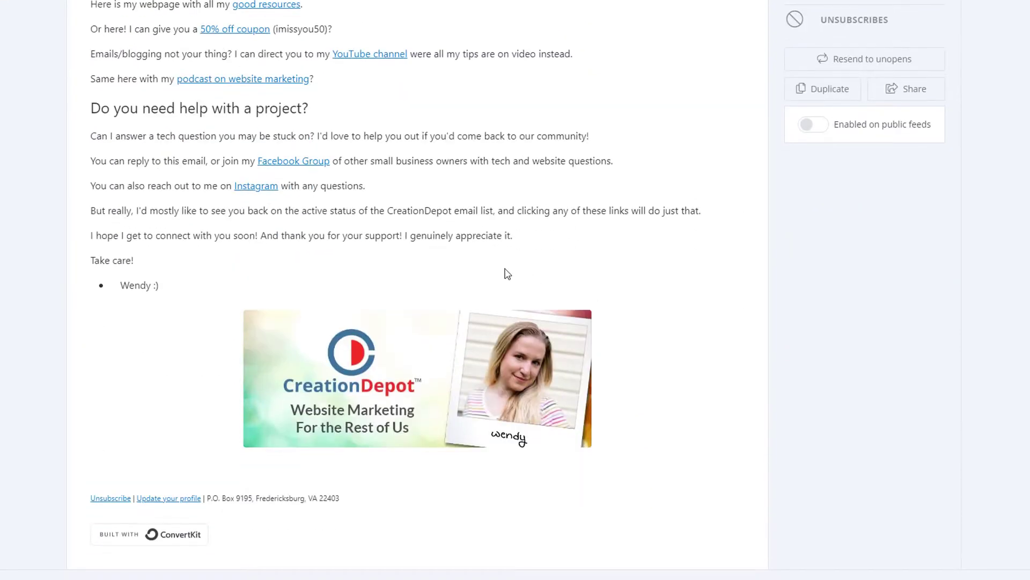
pyautogui.scroll(2, 456, 312)
pyautogui.moveTo(410, 335); pyautogui.dragTo(189, 119)
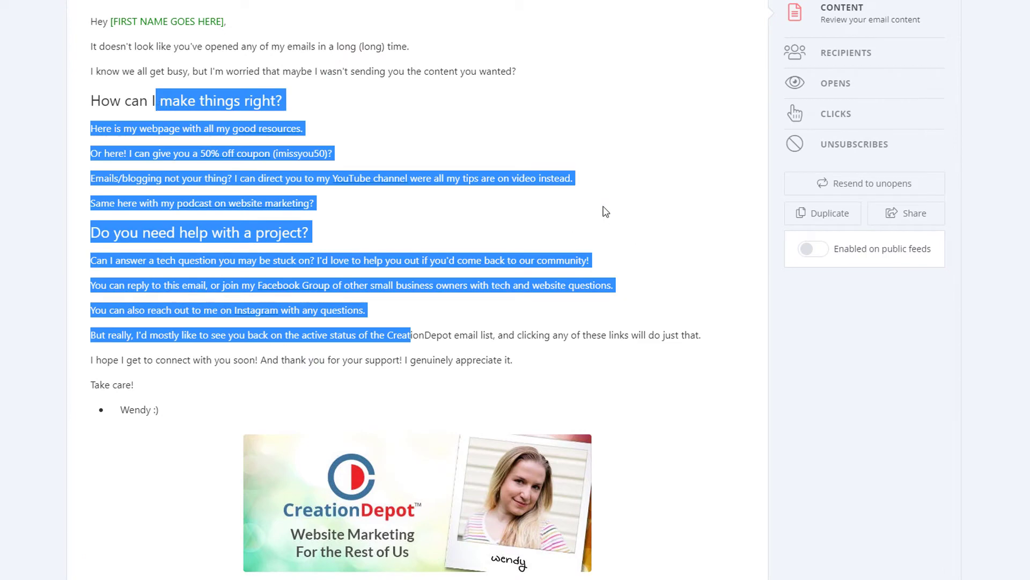
pyautogui.click(604, 211)
pyautogui.scroll(2, 617, 236)
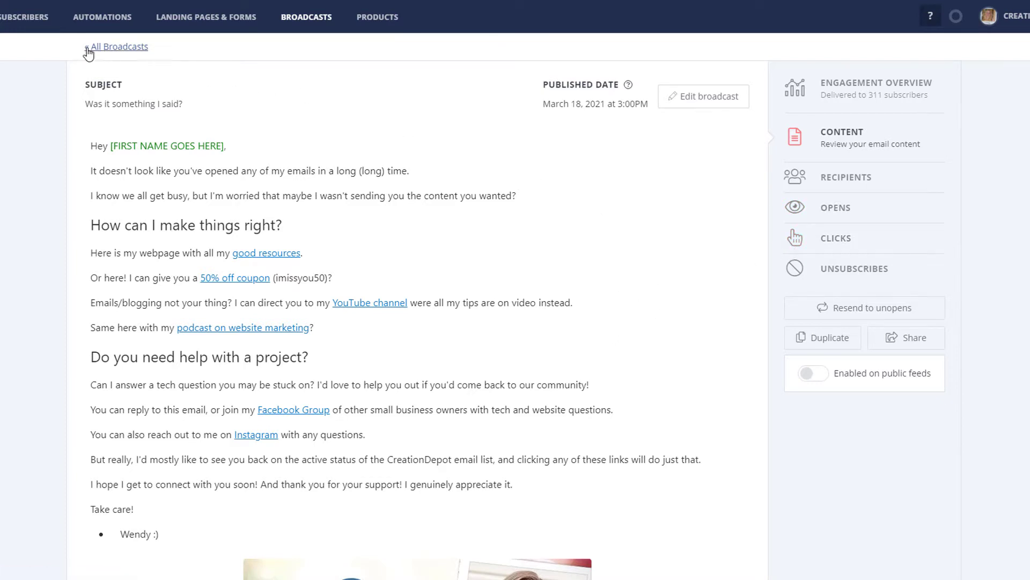
# - Back on Subscribers, filter the subscriber list to Cold Subscribers
pyautogui.click(34, 17)
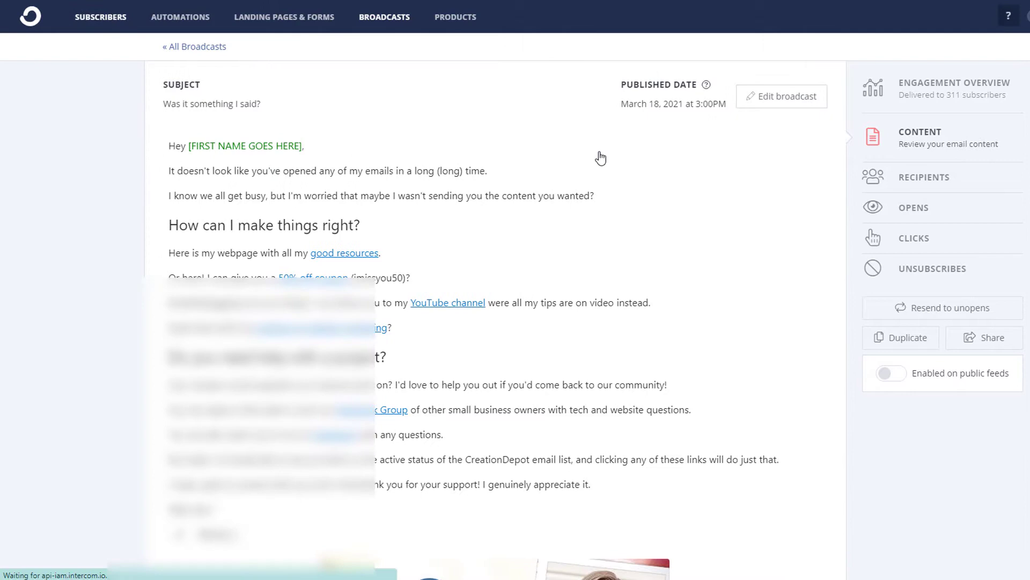
pyautogui.scroll(-5, 575, 159)
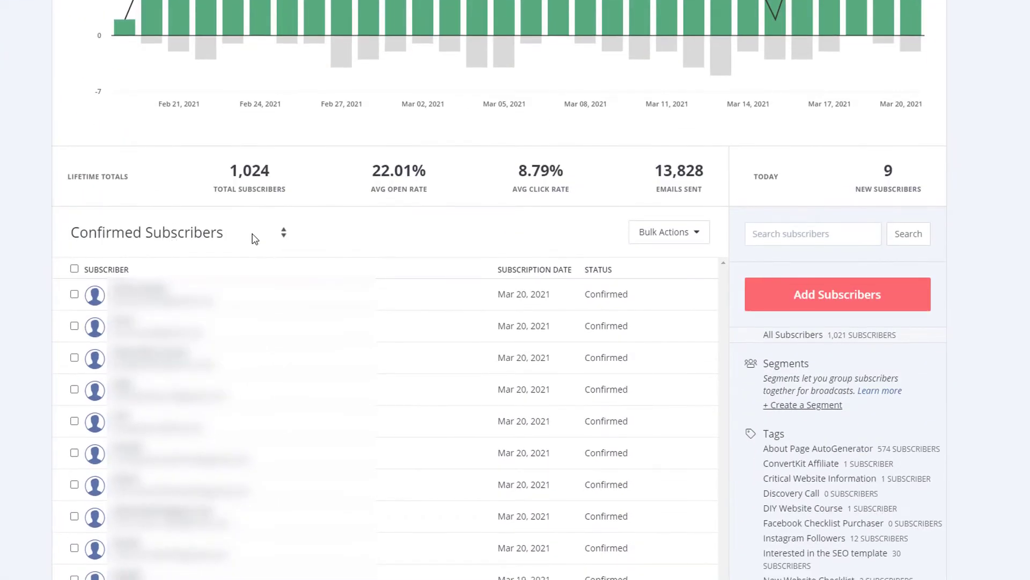
pyautogui.click(282, 234)
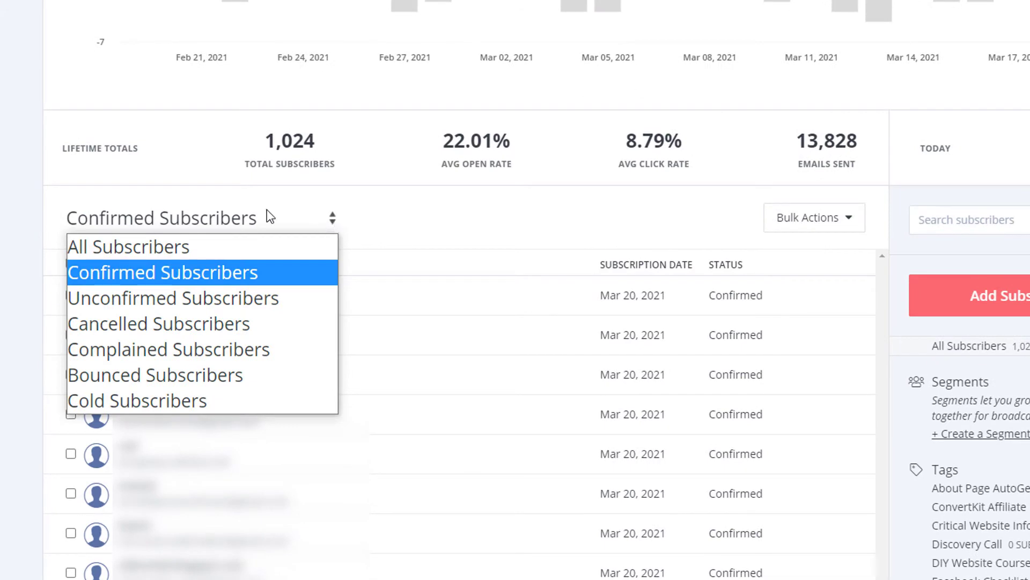
pyautogui.click(449, 234)
pyautogui.click(333, 218)
pyautogui.click(229, 399)
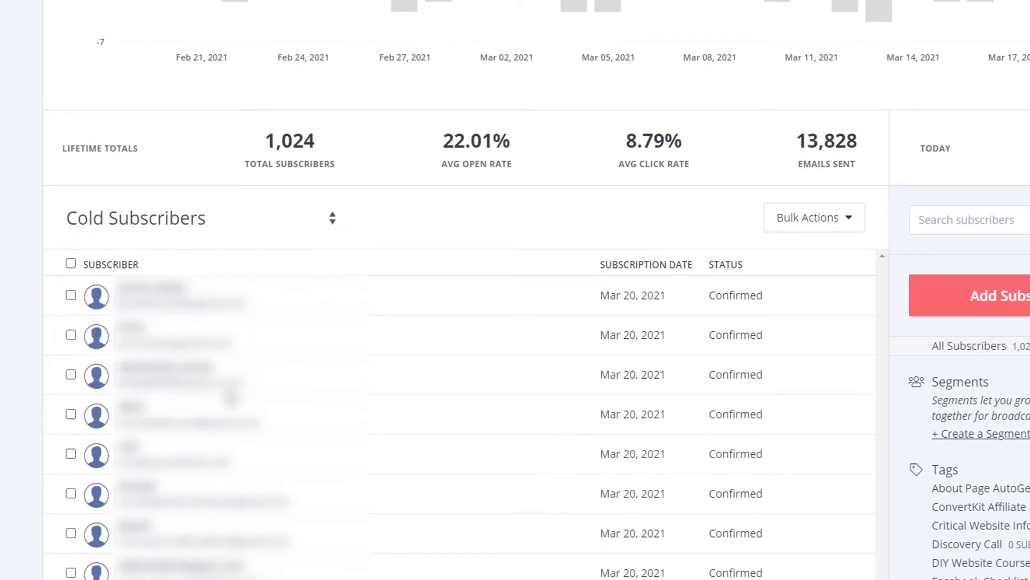
# - Select all 307 cold subscribers in the account and highlight the confirmation
pyautogui.scroll(-6, 260, 369)
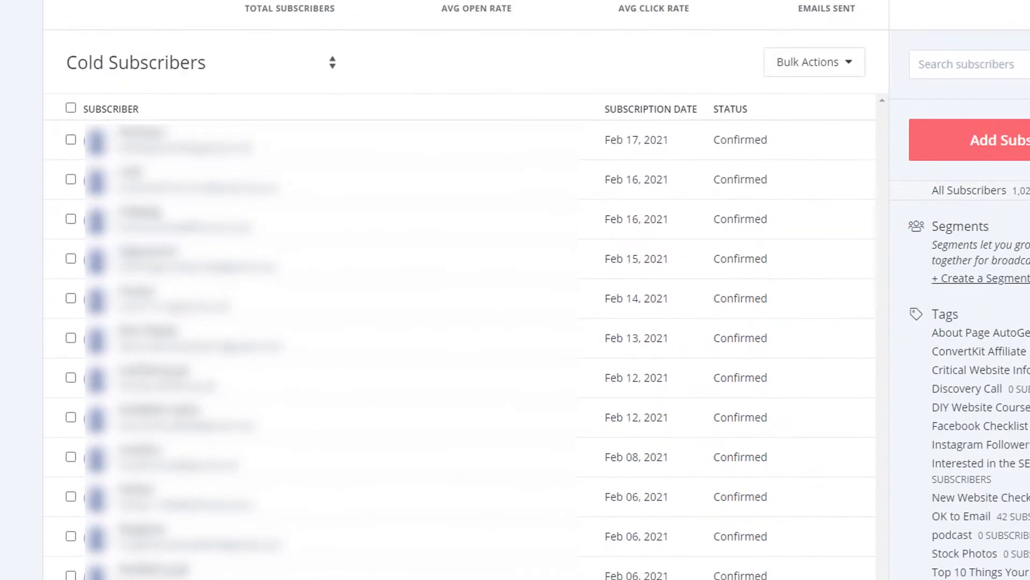
pyautogui.click(71, 108)
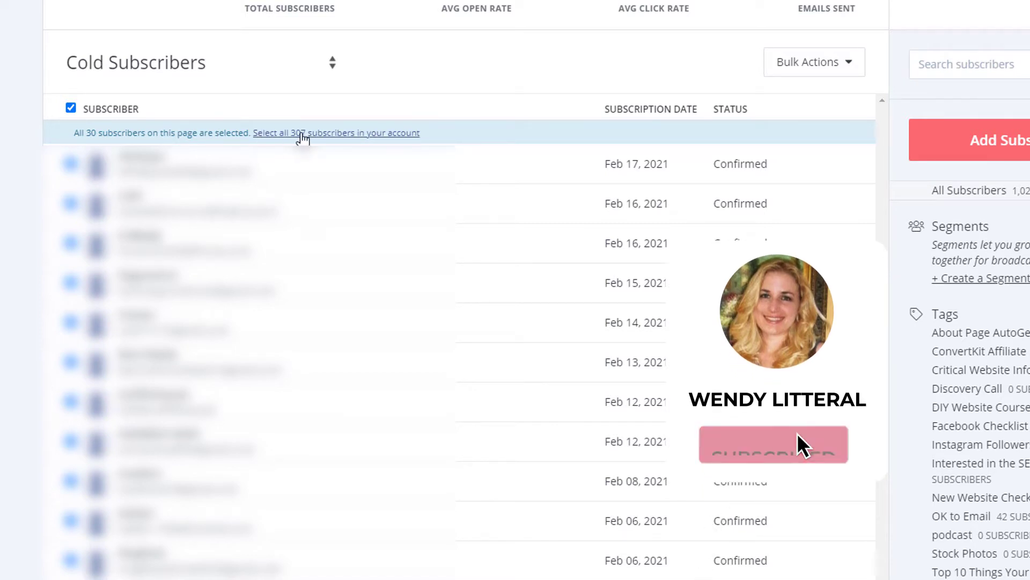
pyautogui.click(329, 139)
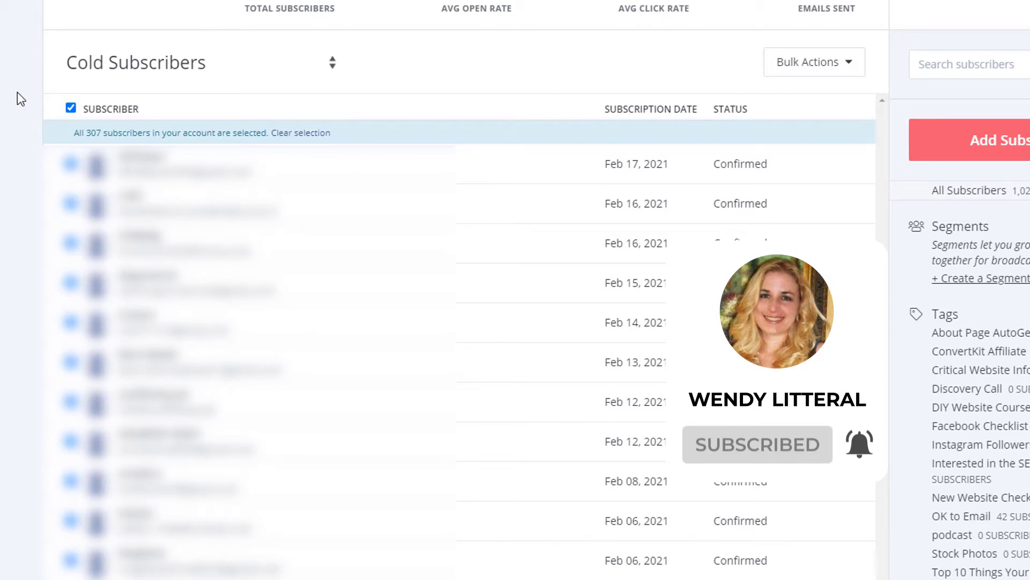
pyautogui.moveTo(73, 133); pyautogui.dragTo(237, 135)
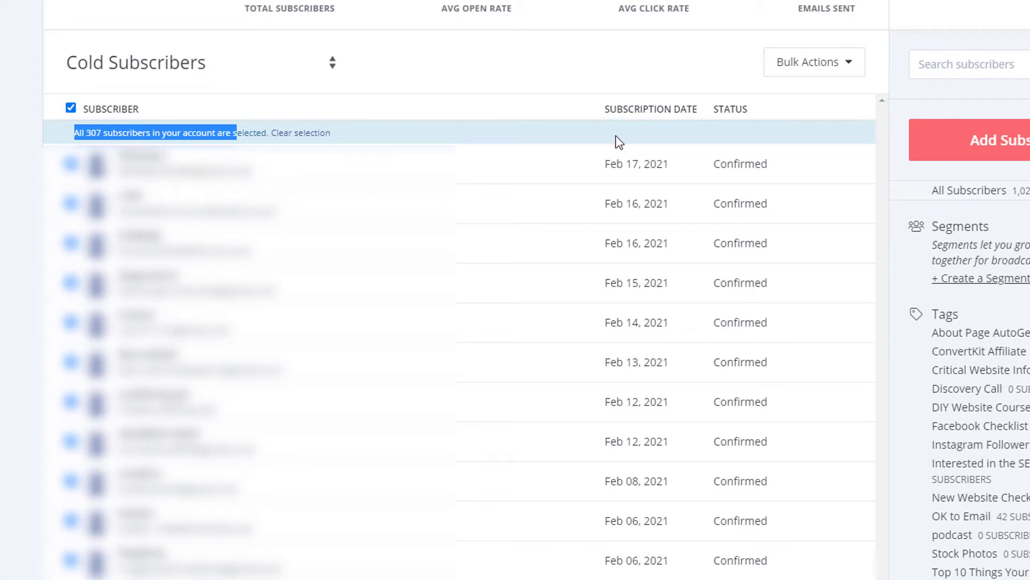
# - Export the 307 selected cold subscribers via Bulk Actions and dismiss the export notice
pyautogui.click(854, 205)
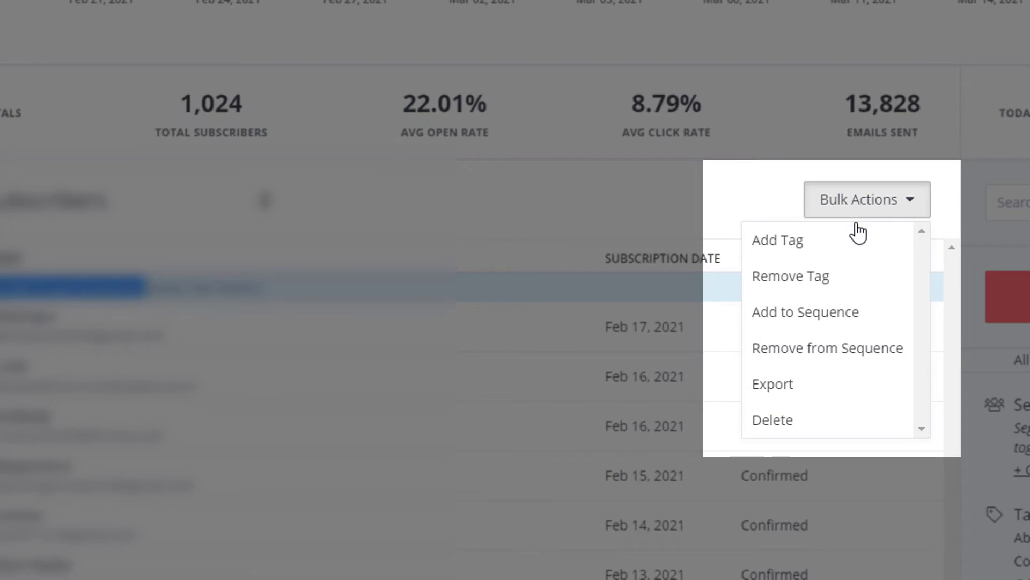
pyautogui.click(777, 398)
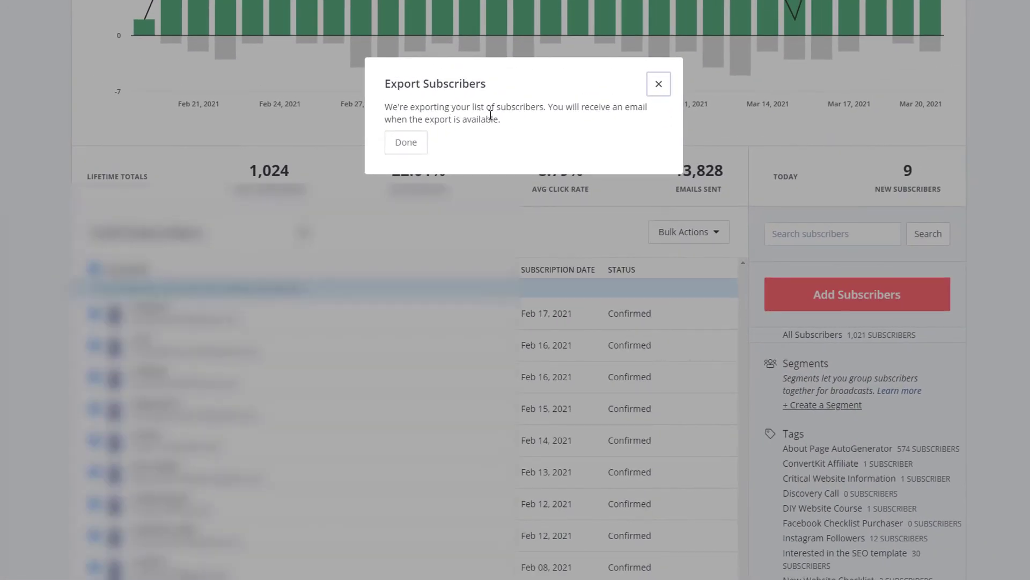
pyautogui.click(415, 144)
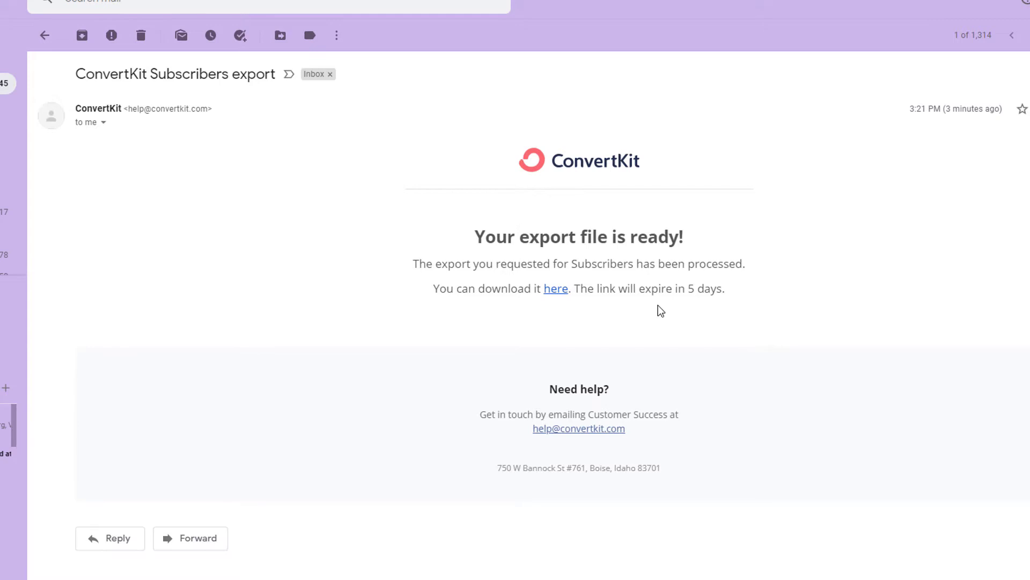
# - Highlight the subject line of the ConvertKit Subscribers export email
pyautogui.moveTo(75, 80); pyautogui.dragTo(272, 91)
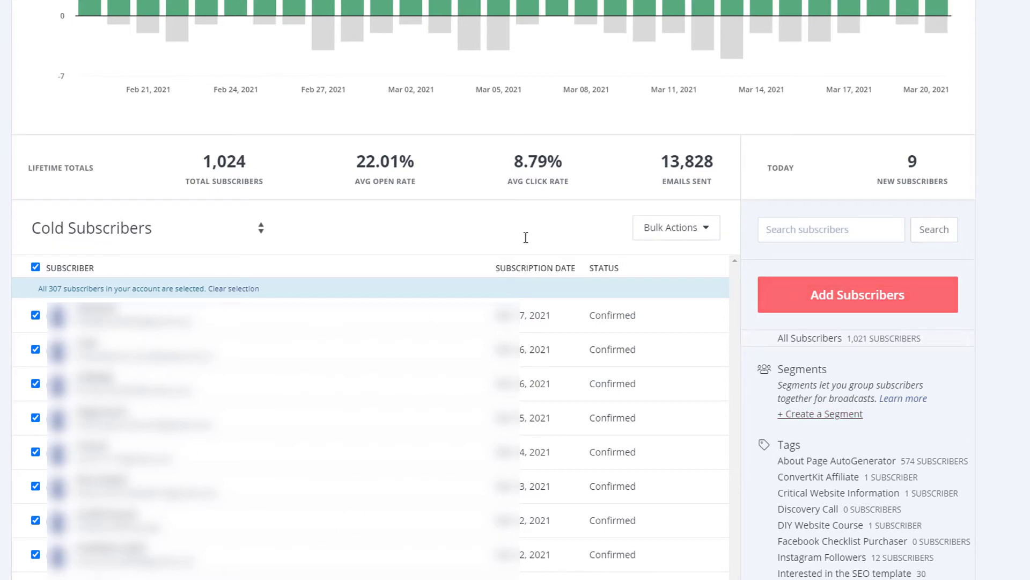
# - Permanently delete the 307 cold subscribers, confirming with 'DO IT'
pyautogui.scroll(-15, 526, 184)
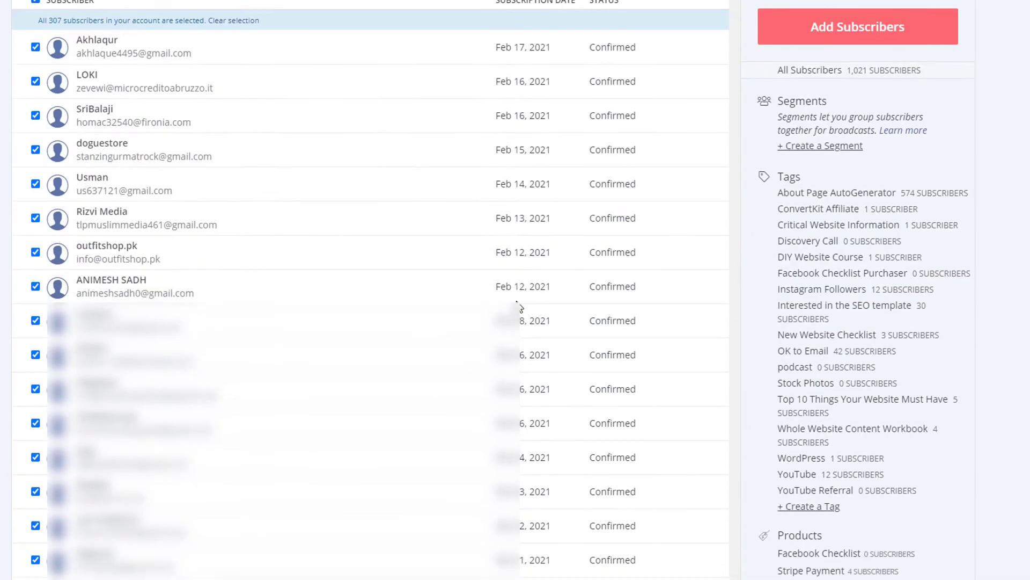
pyautogui.scroll(12, 538, 320)
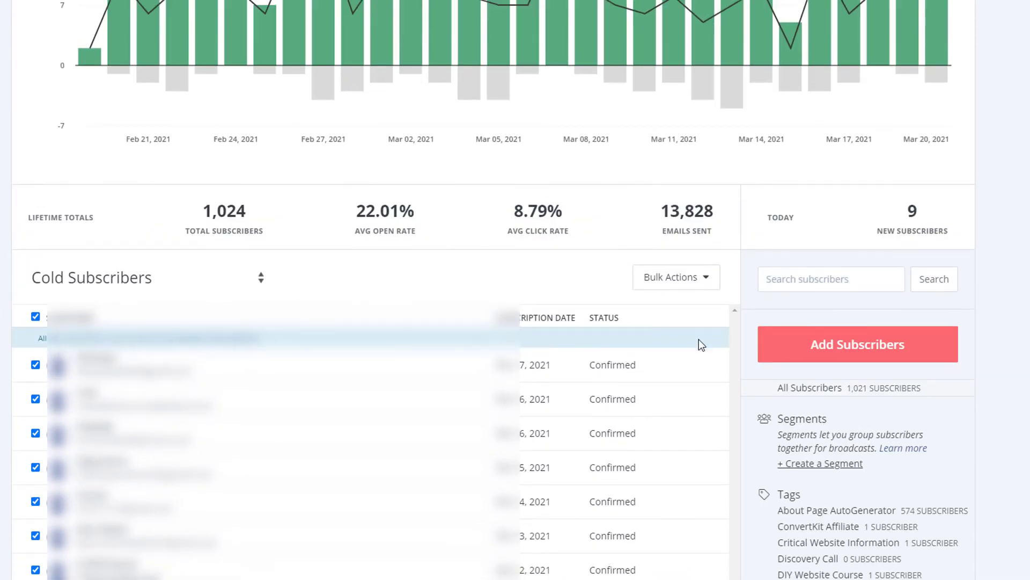
pyautogui.click(691, 286)
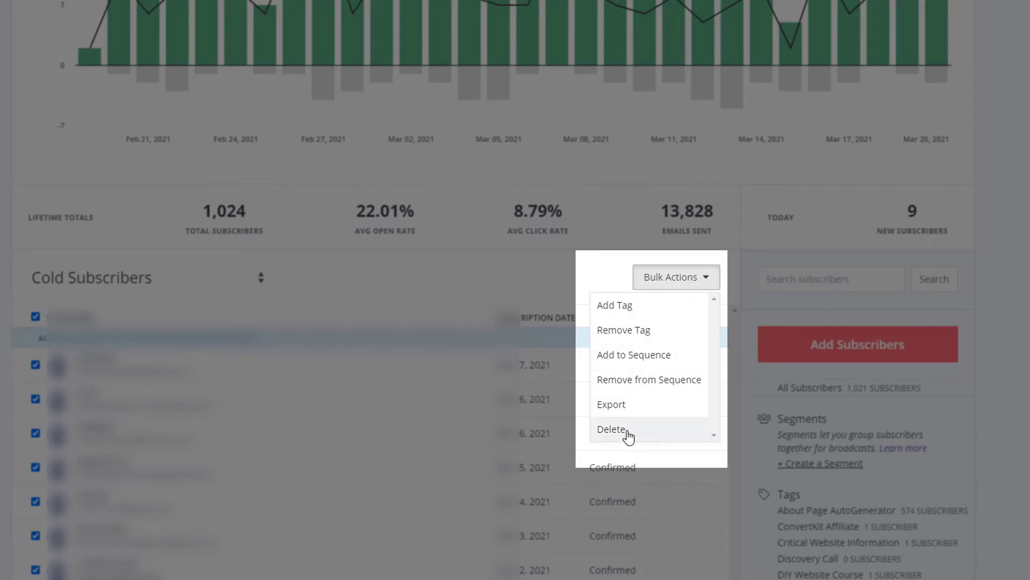
pyautogui.click(612, 429)
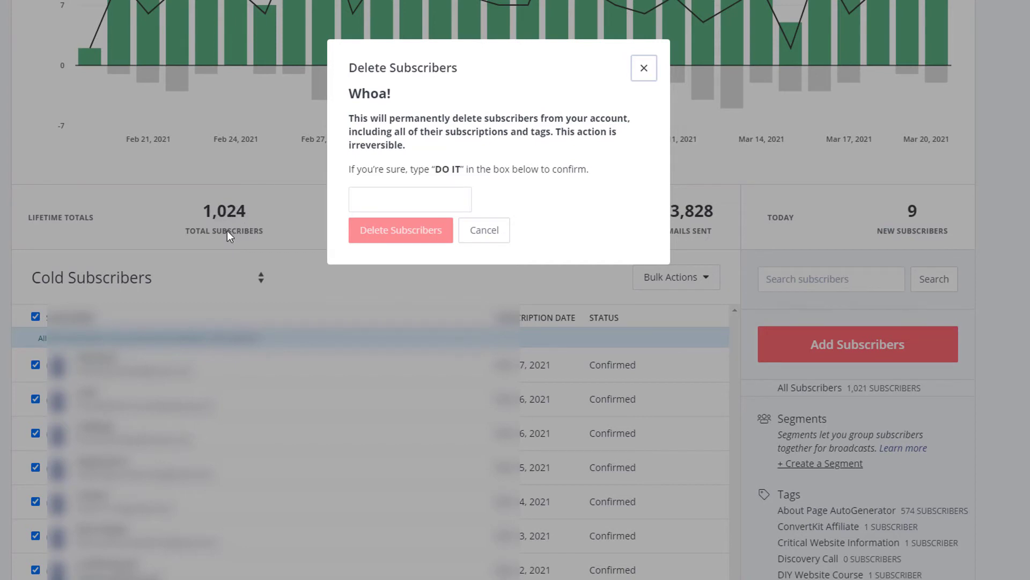
pyautogui.click(435, 202)
pyautogui.write('DO IT')
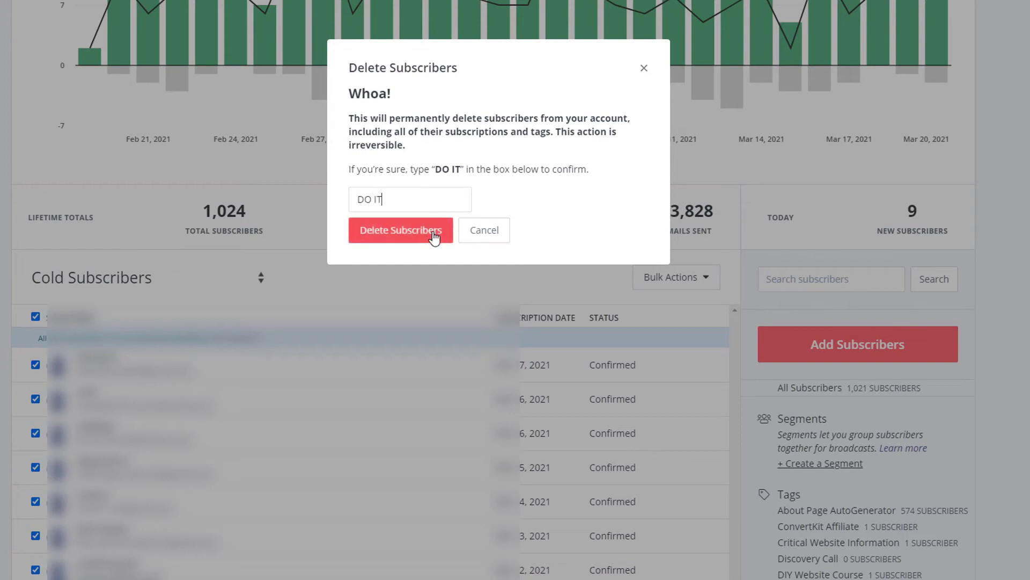
pyautogui.click(434, 236)
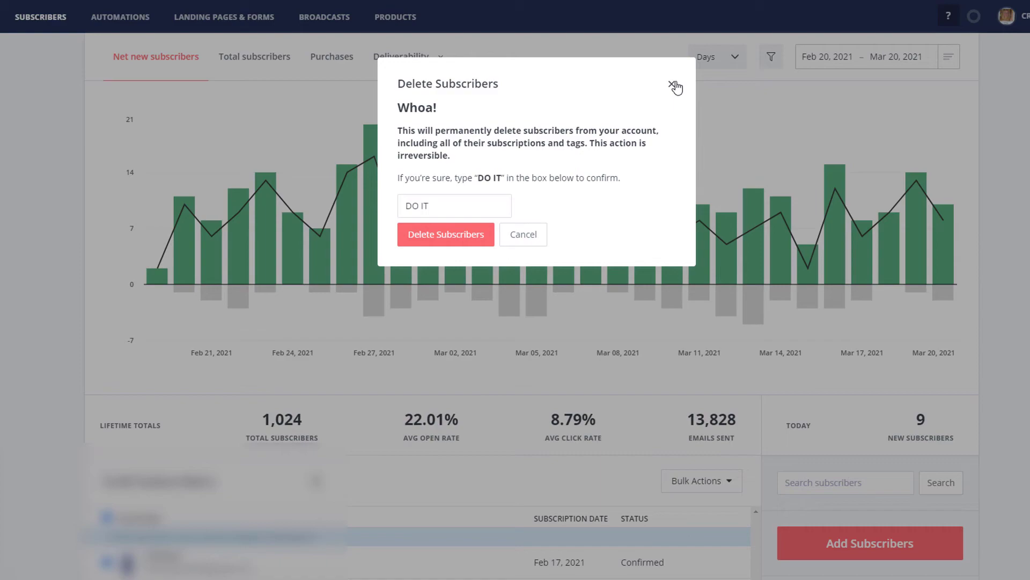
# - Close the delete dialog, reload the dashboard and highlight the new 717 subscriber total
pyautogui.click(672, 85)
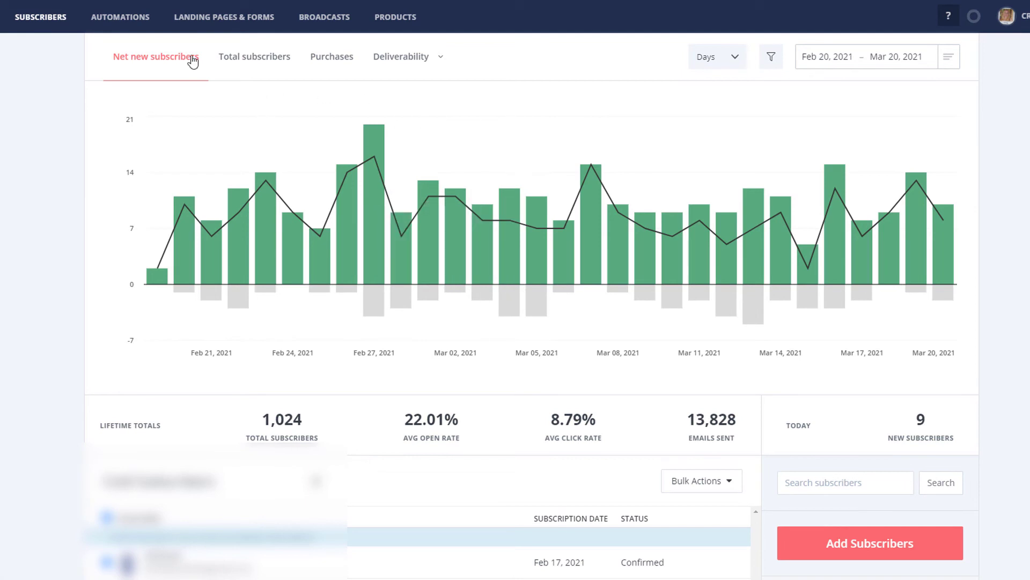
pyautogui.click(36, 24)
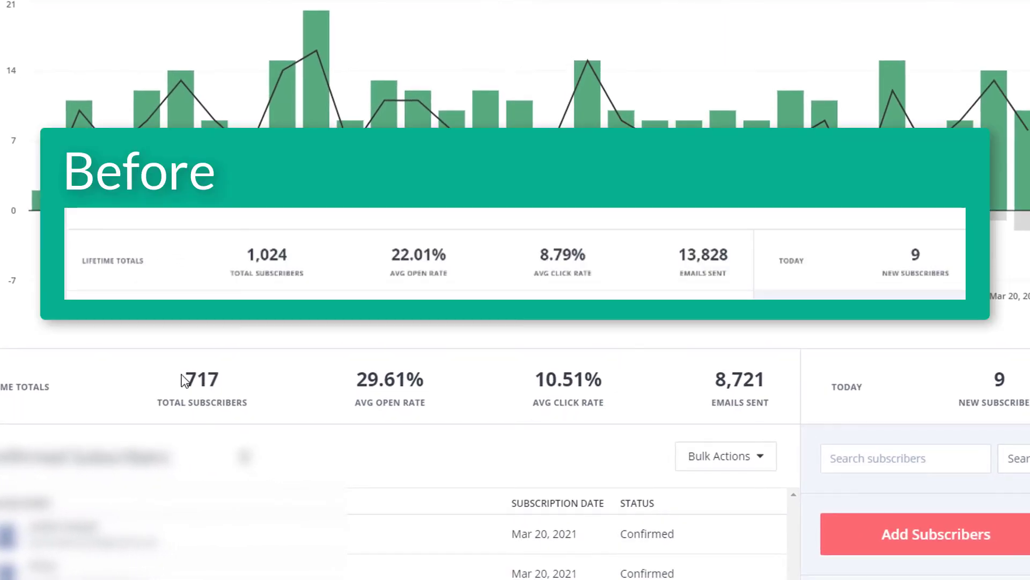
pyautogui.moveTo(256, 415); pyautogui.dragTo(305, 420)
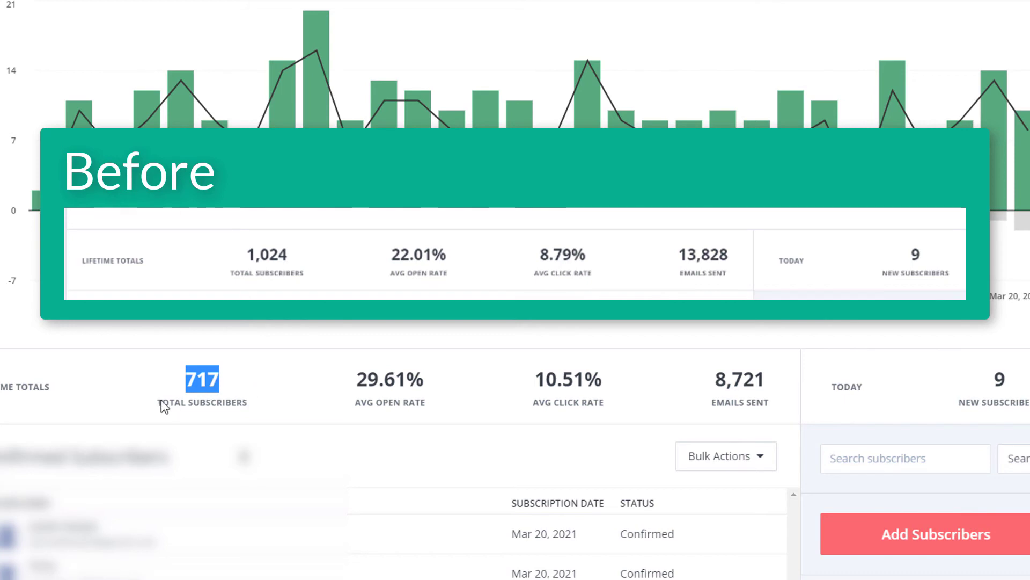
pyautogui.click(239, 389)
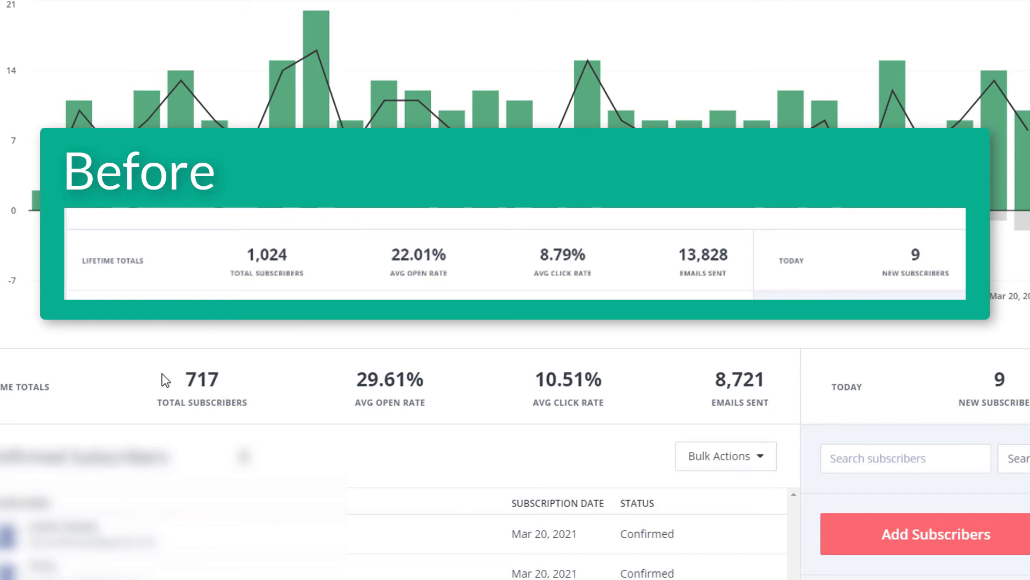
pyautogui.moveTo(161, 375); pyautogui.dragTo(265, 384)
pyautogui.click(265, 384)
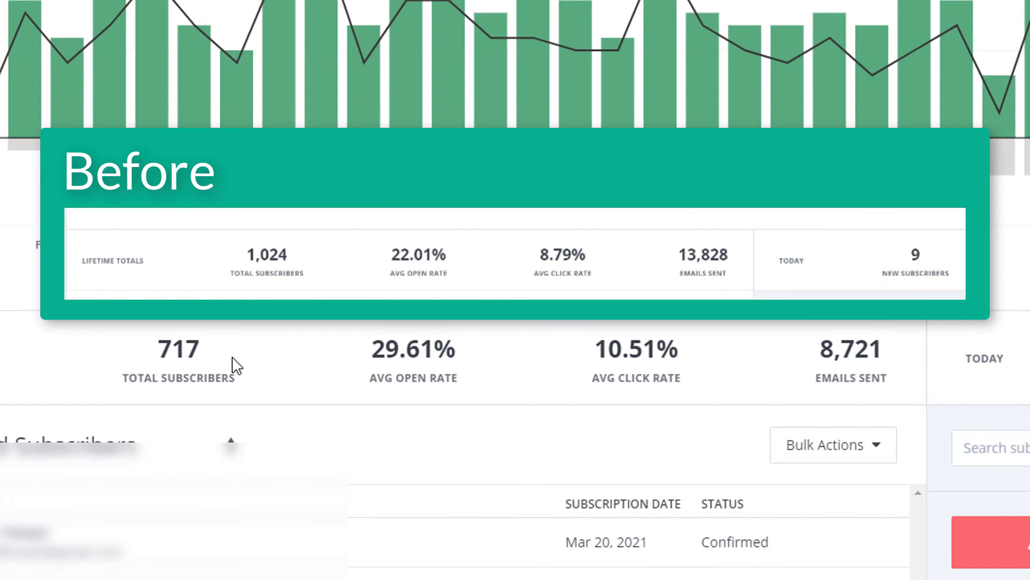
pyautogui.moveTo(128, 378); pyautogui.dragTo(148, 348)
pyautogui.click(152, 356)
pyautogui.moveTo(155, 354); pyautogui.dragTo(203, 354)
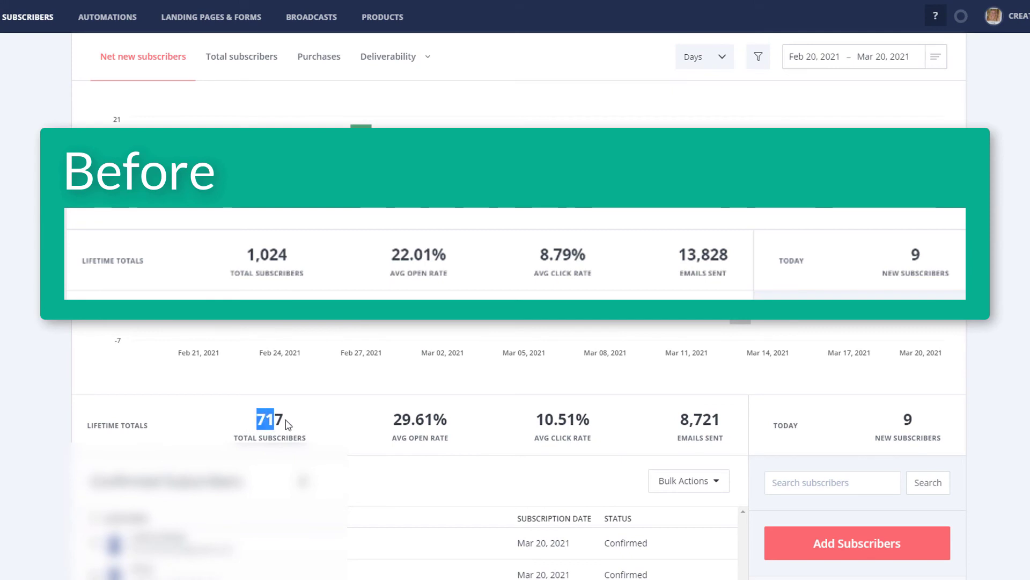
pyautogui.moveTo(287, 424); pyautogui.dragTo(299, 423)
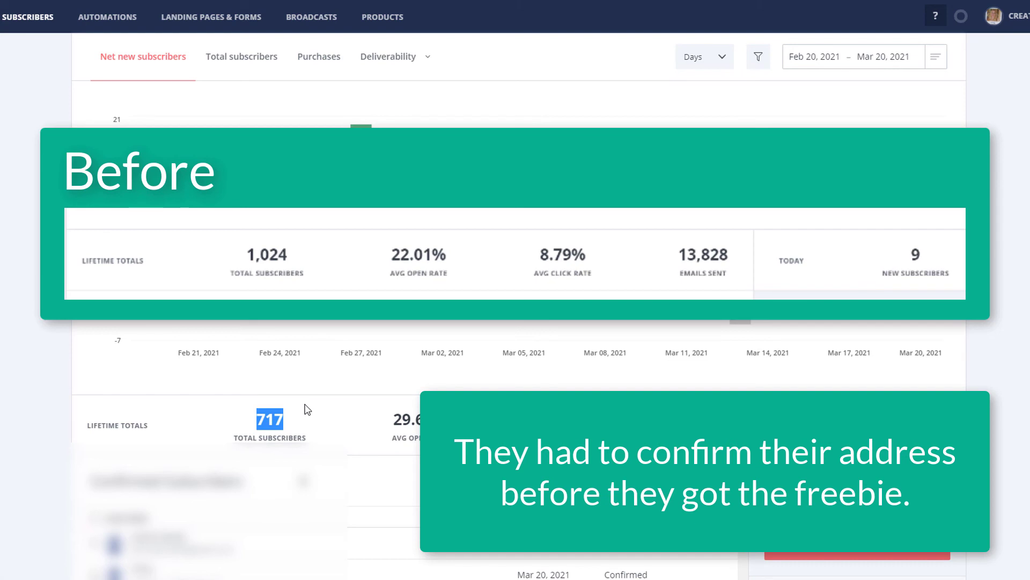
pyautogui.click(378, 424)
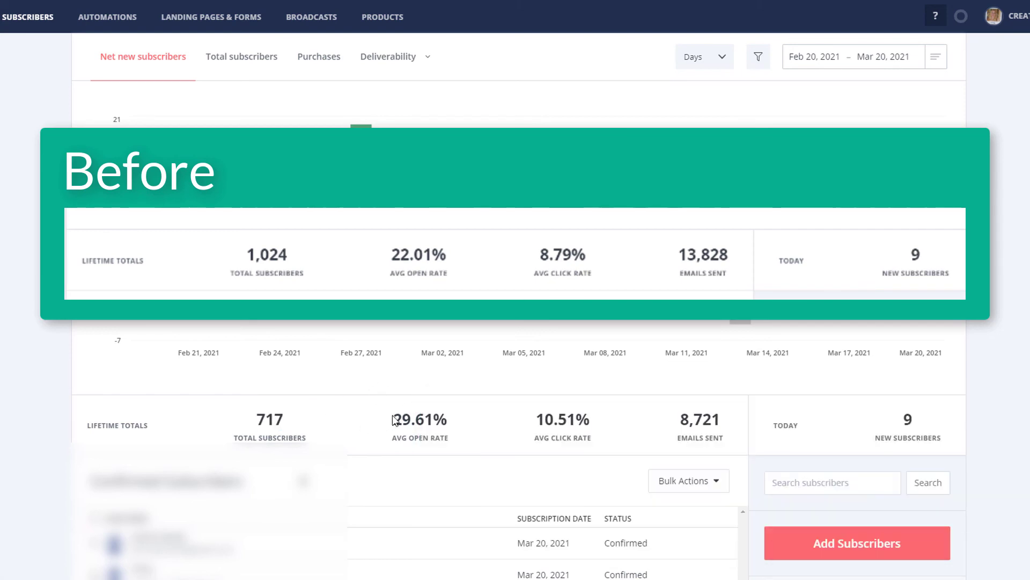
pyautogui.moveTo(465, 424)
pyautogui.mouseDown()
pyautogui.moveTo(395, 418)
pyautogui.moveTo(447, 418)
pyautogui.mouseUp()
pyautogui.moveTo(593, 438); pyautogui.dragTo(536, 414)
pyautogui.click(596, 408)
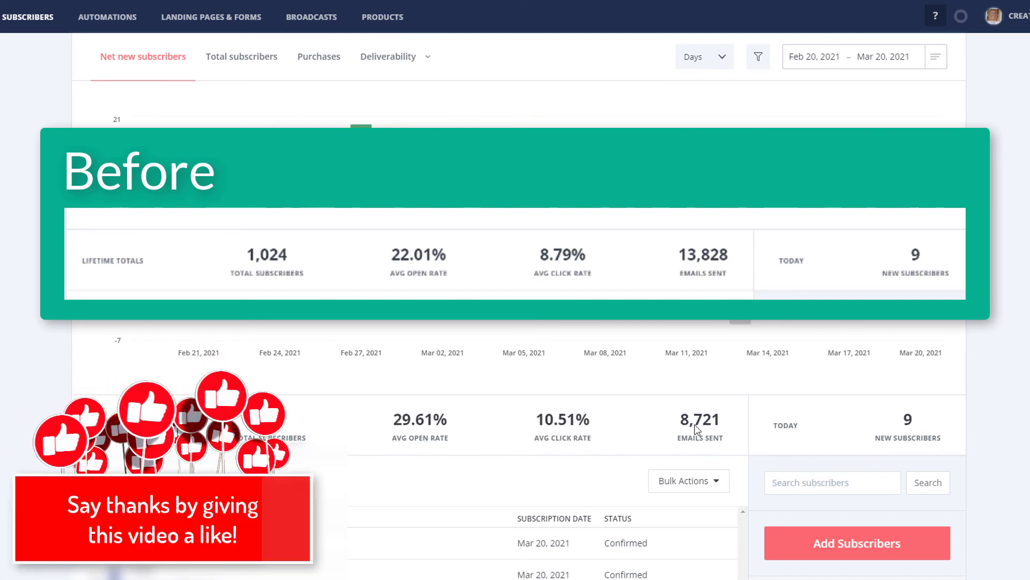